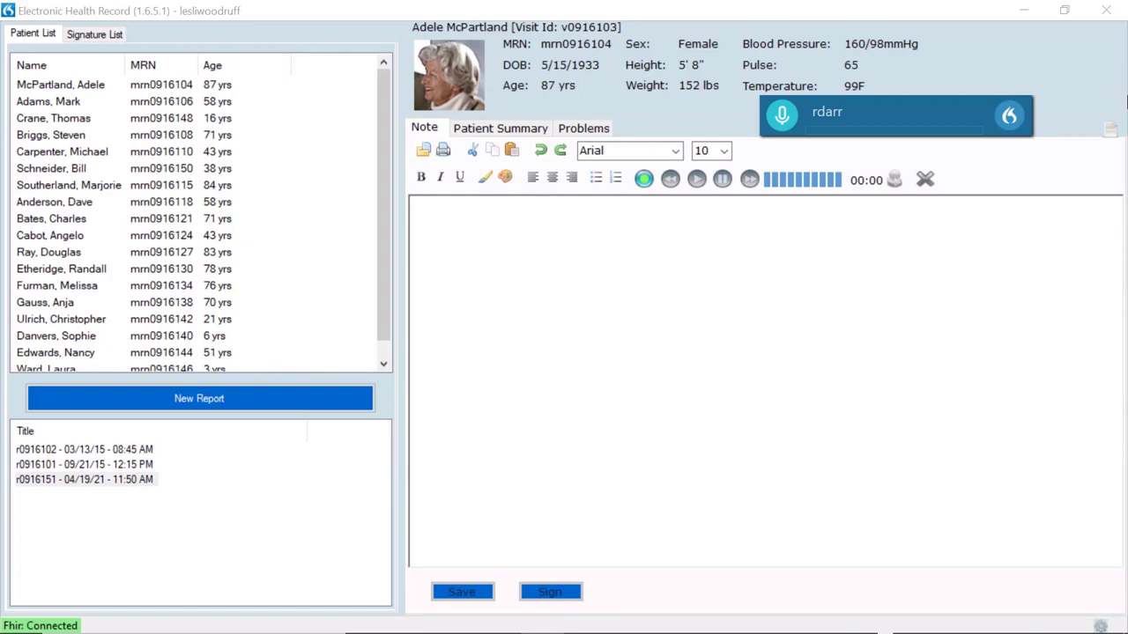
Review the View medications entry among the step-by-step commands and close the command manager
click(781, 115)
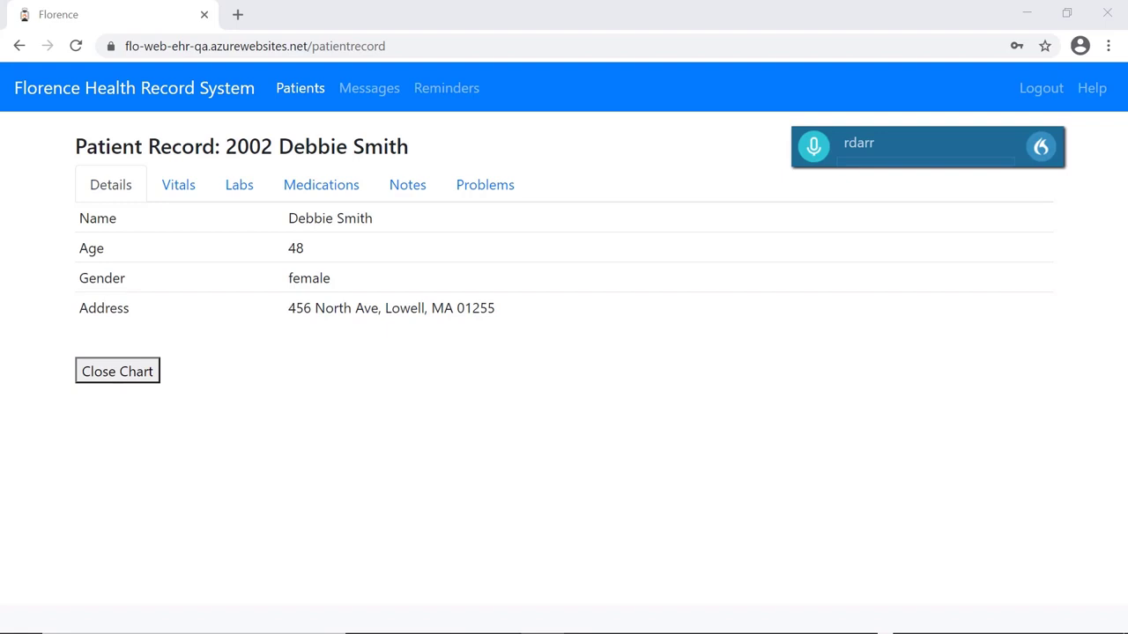
click(1044, 150)
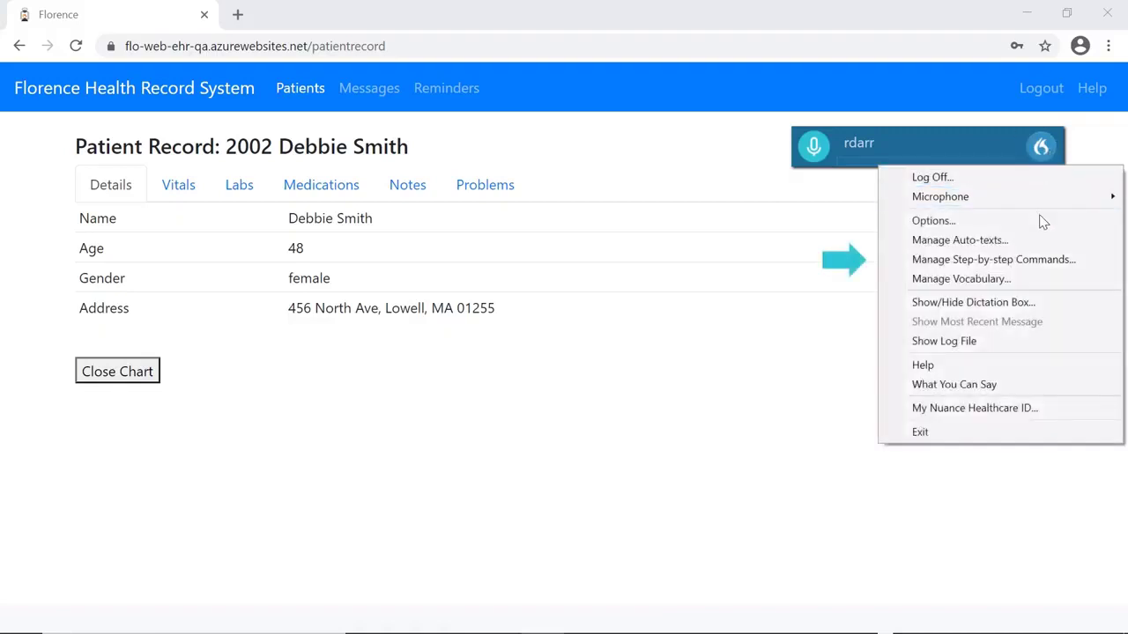
click(1029, 264)
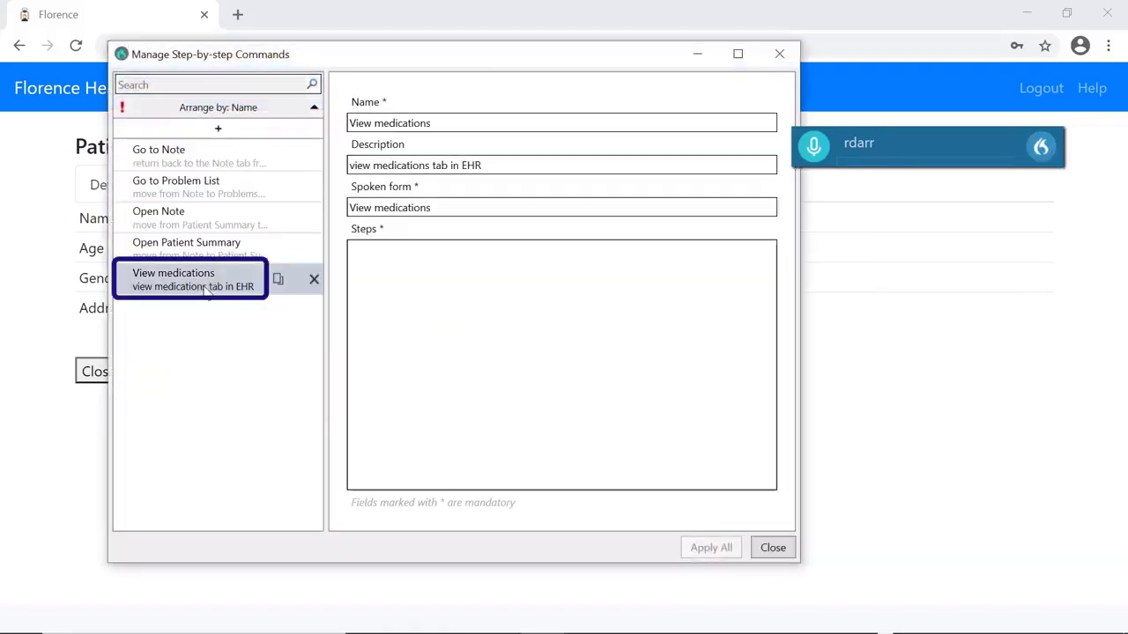
click(767, 548)
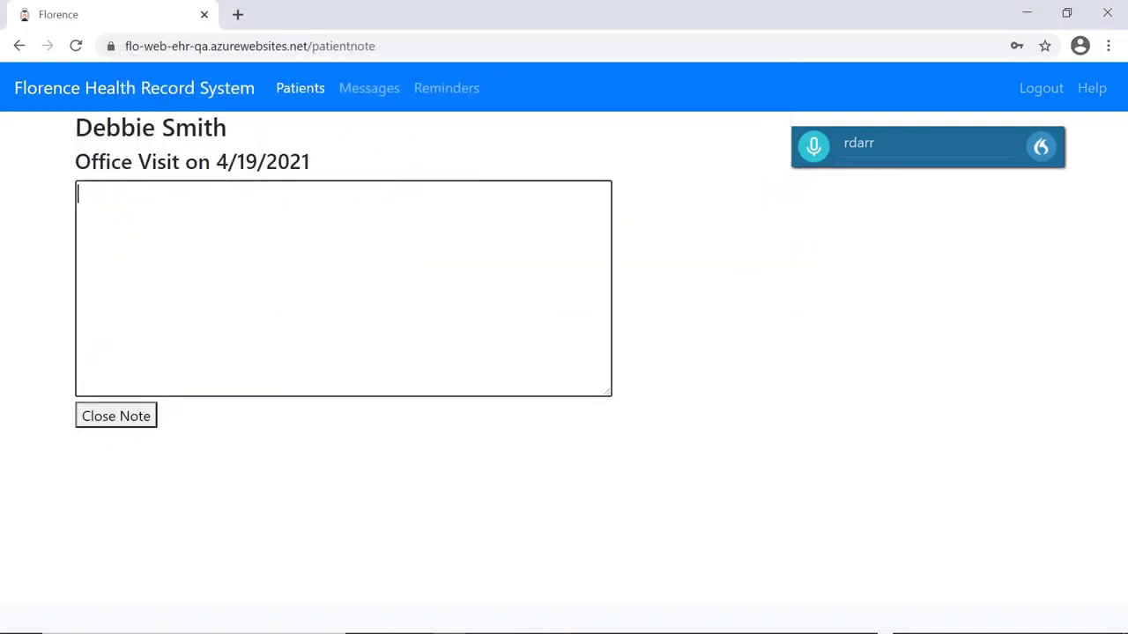
key(F4)
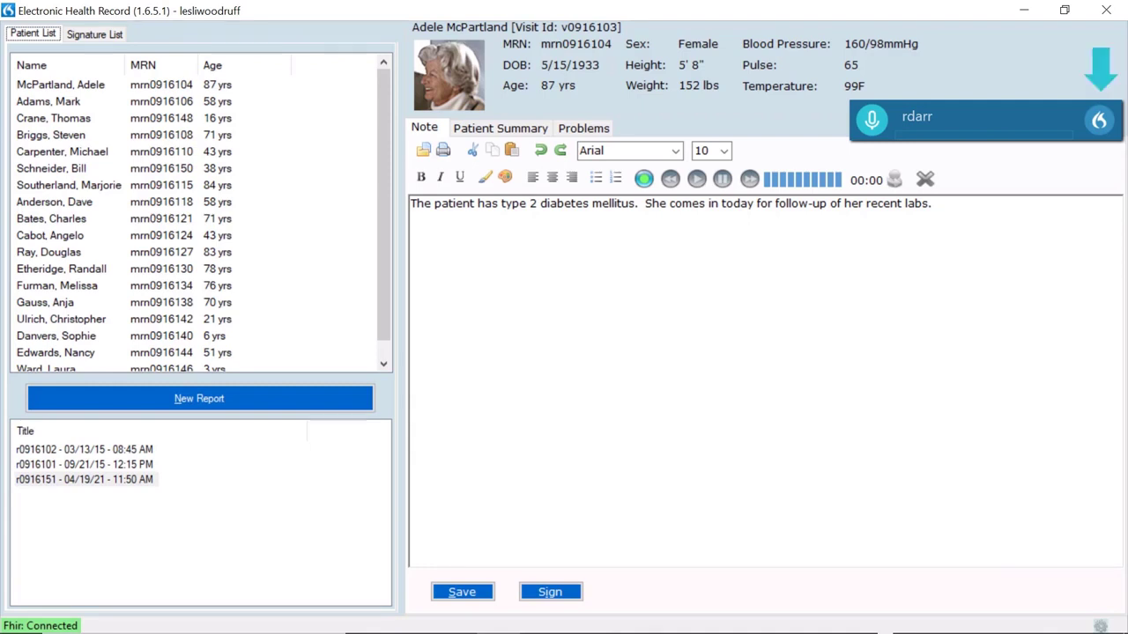
Open the step-by-step command manager with the voice command "manage commands"
click(1098, 120)
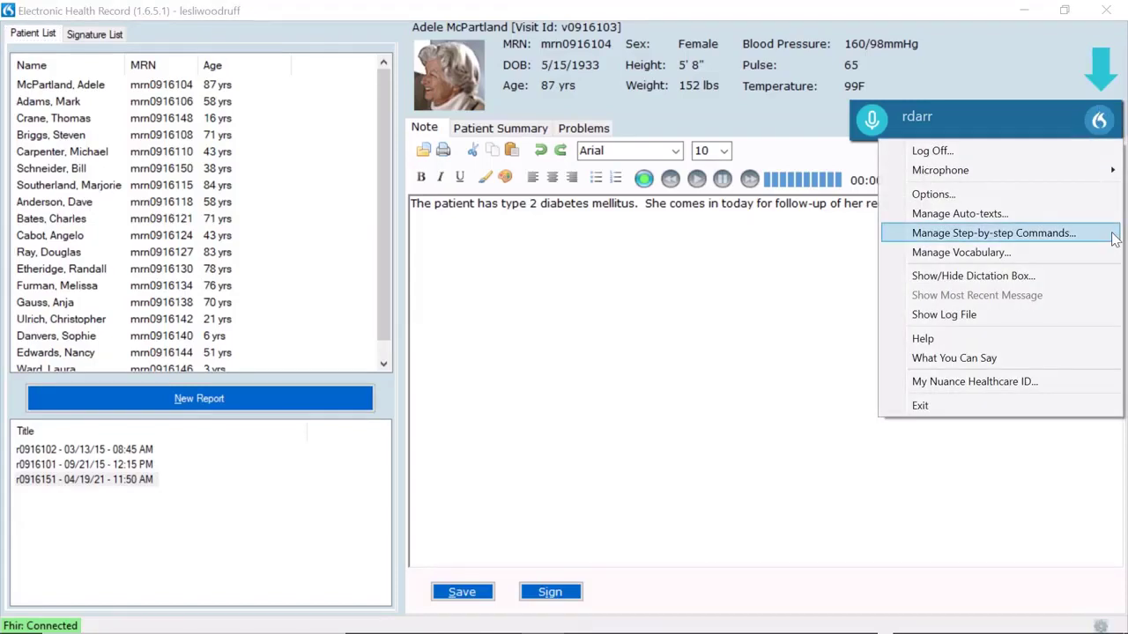
click(1098, 120)
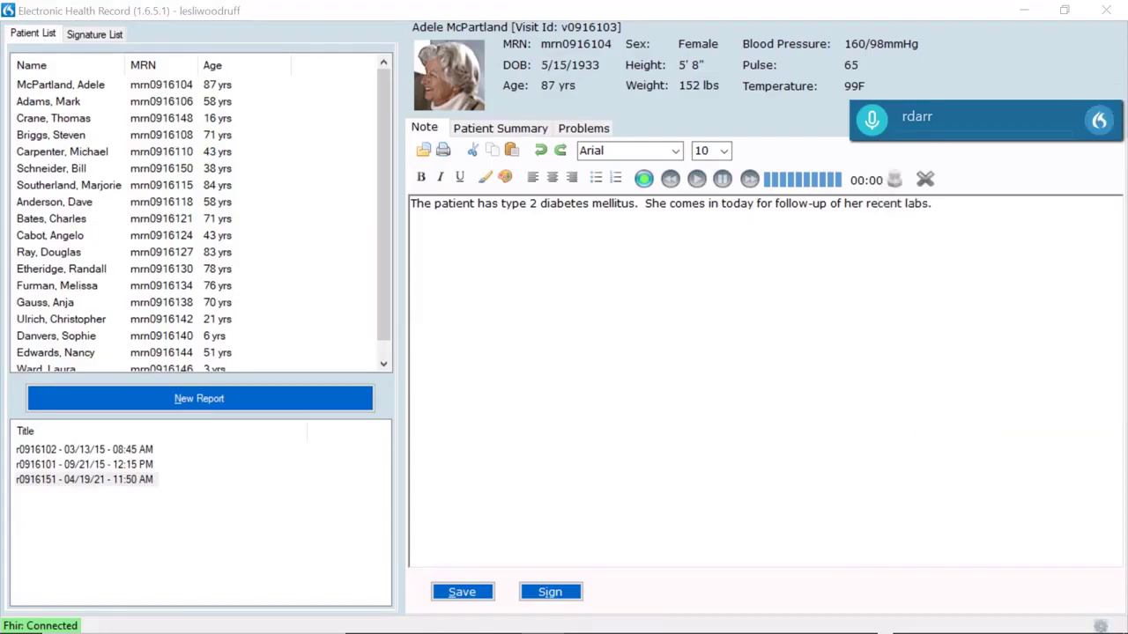
key(KP_Add)
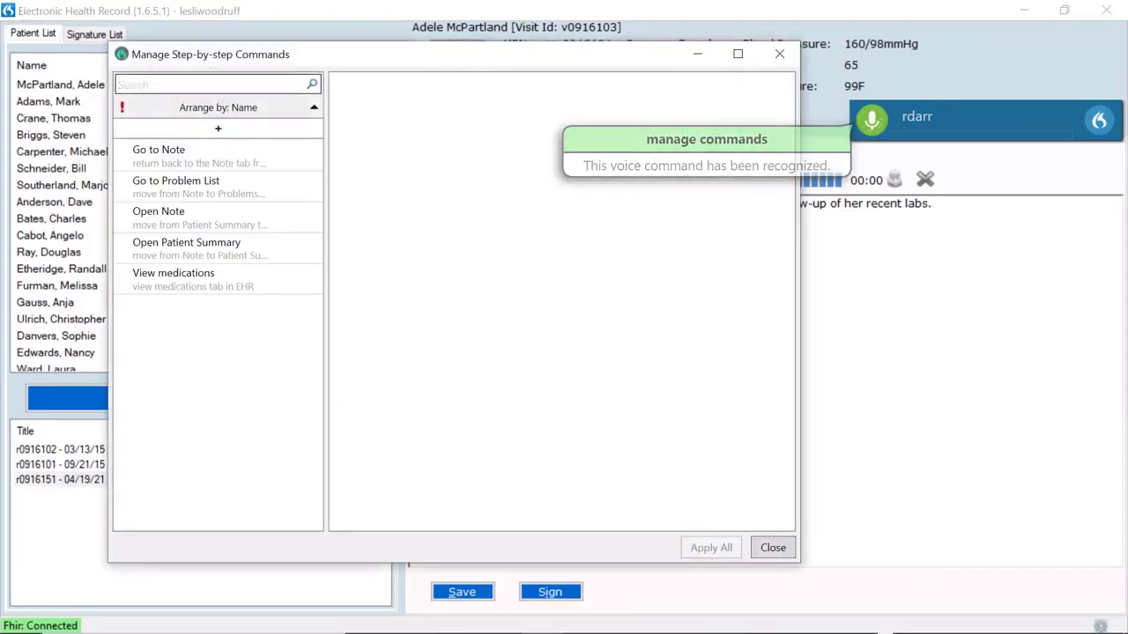
key(KP_Add)
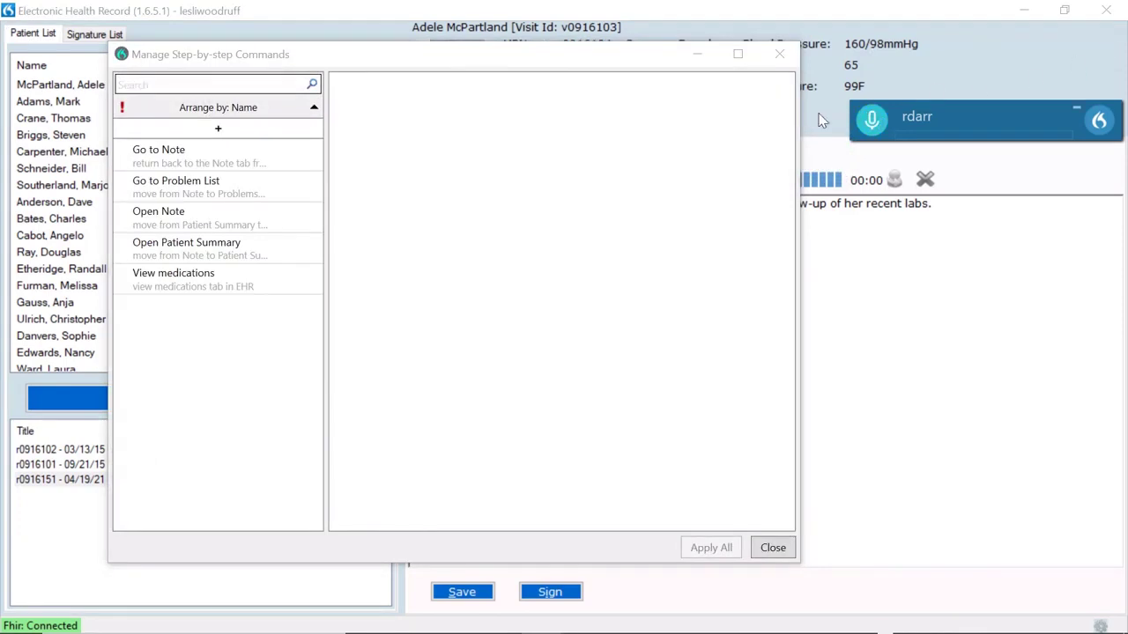
Create a new step-by-step command with the name and spoken form "Open New England Journal"
click(247, 138)
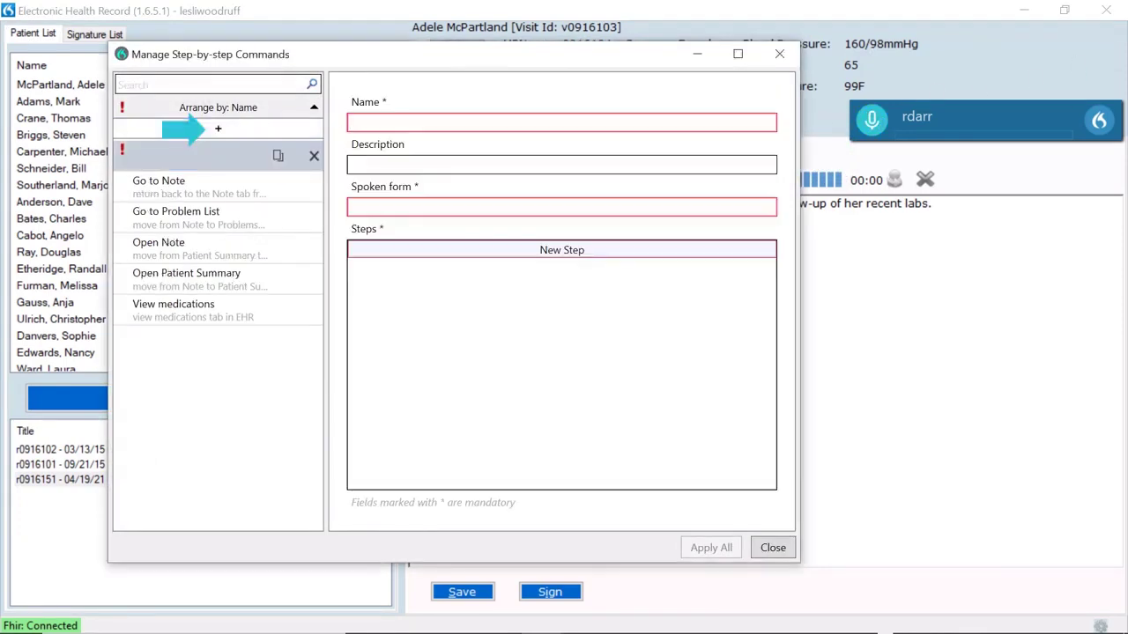
text(Open New Eng)
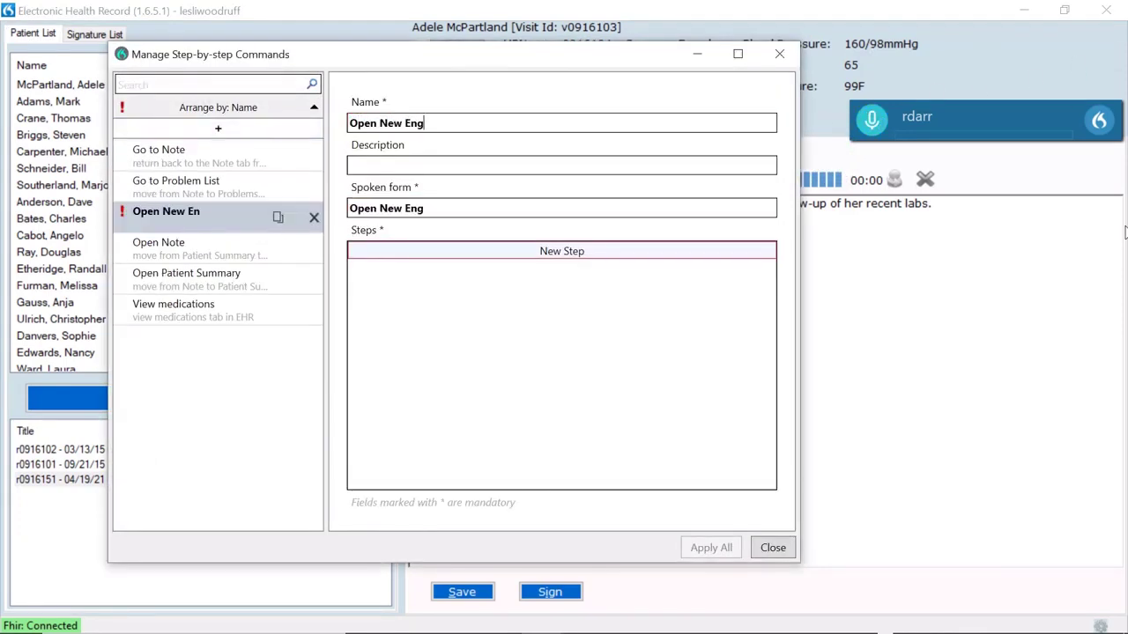
text(land Journal)
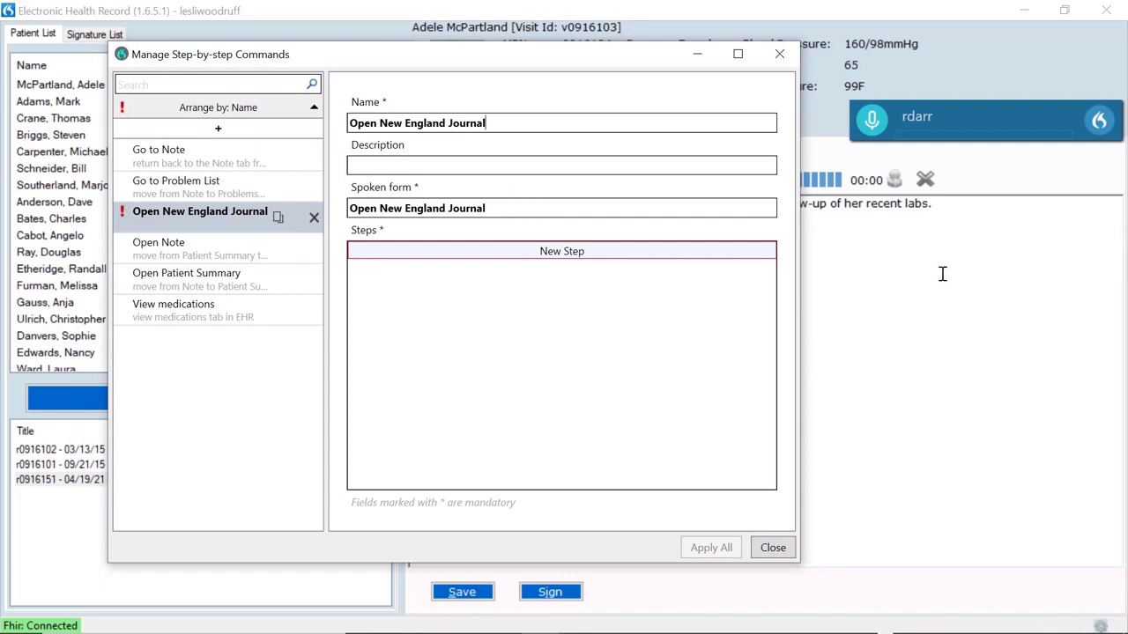
Add an Open Application step targeting chrome in C:\Program Files (x86)\Google\Chrome\Application
click(710, 255)
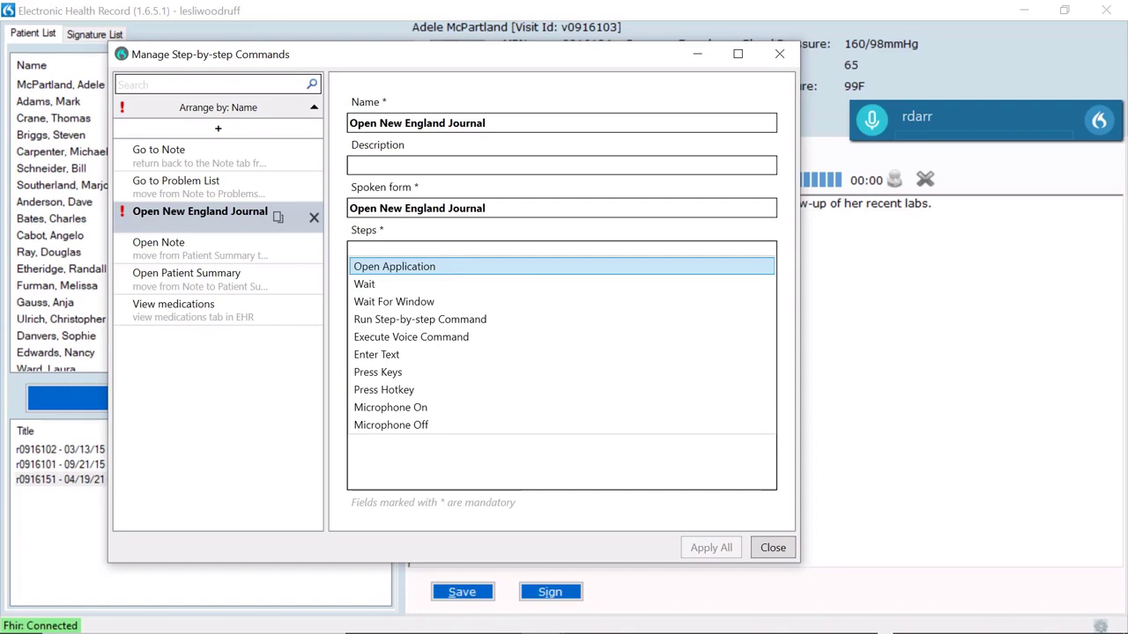
key(Return)
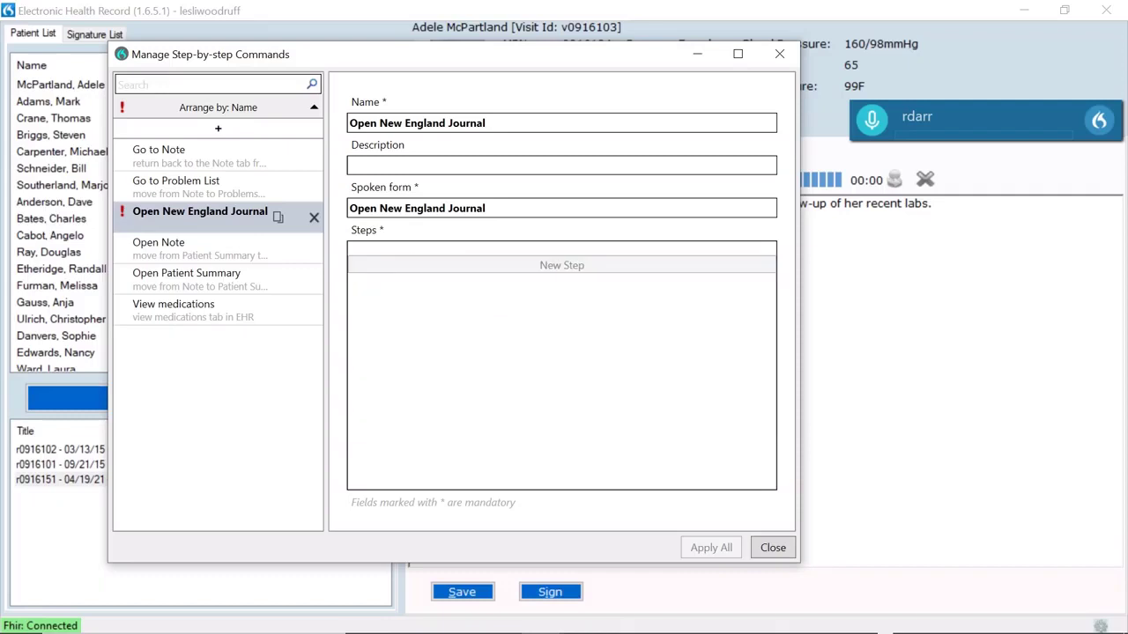
click(763, 275)
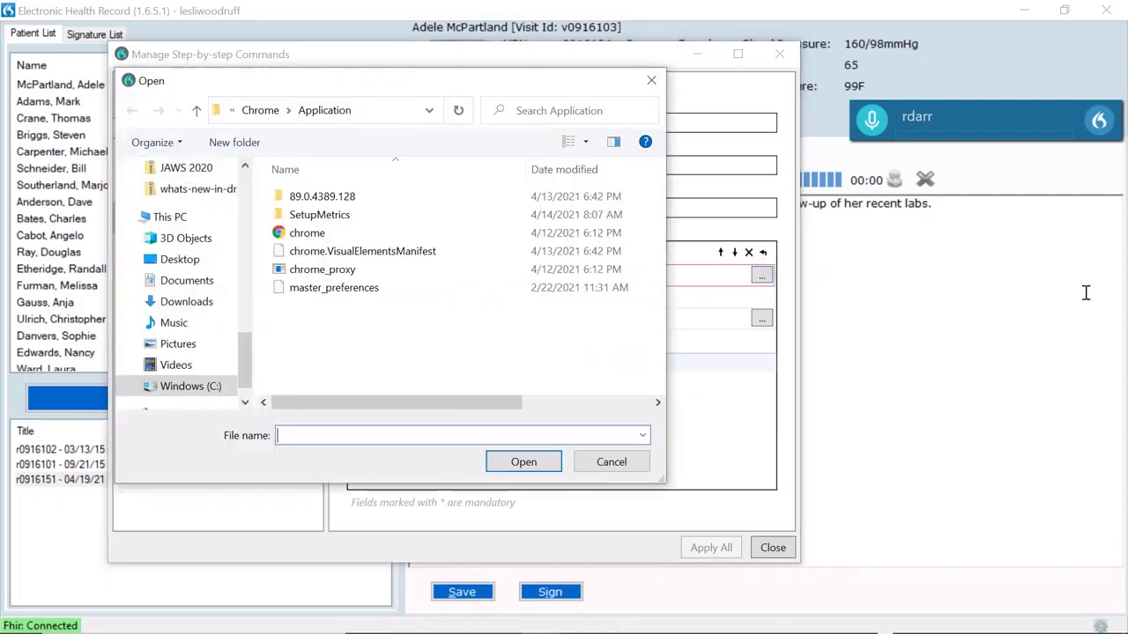
click(216, 392)
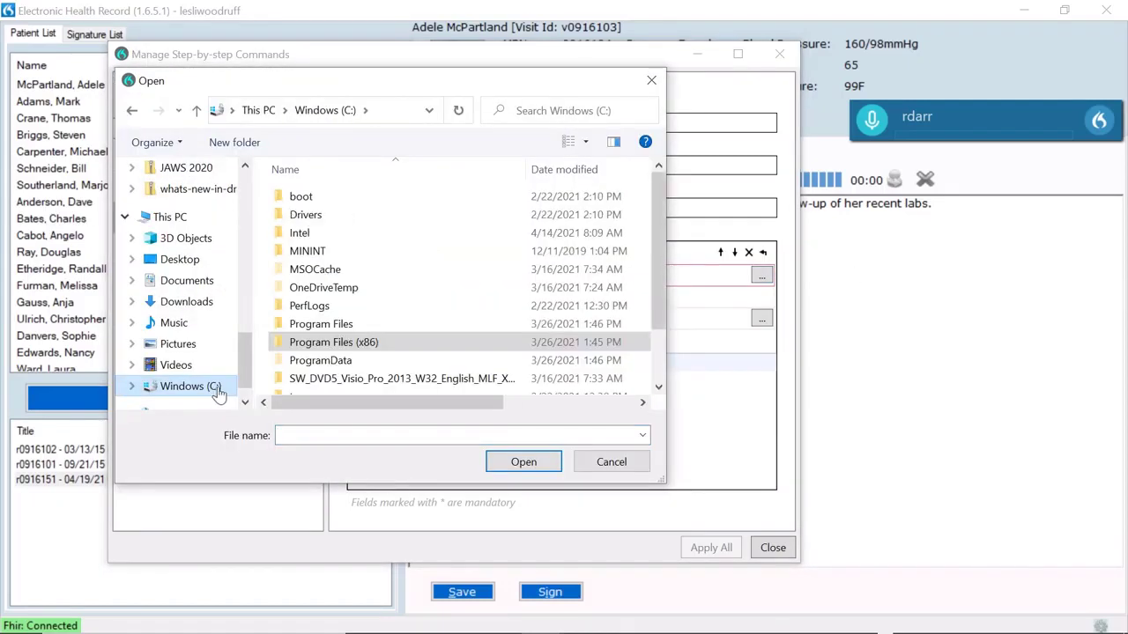
double_click(351, 348)
double_click(390, 289)
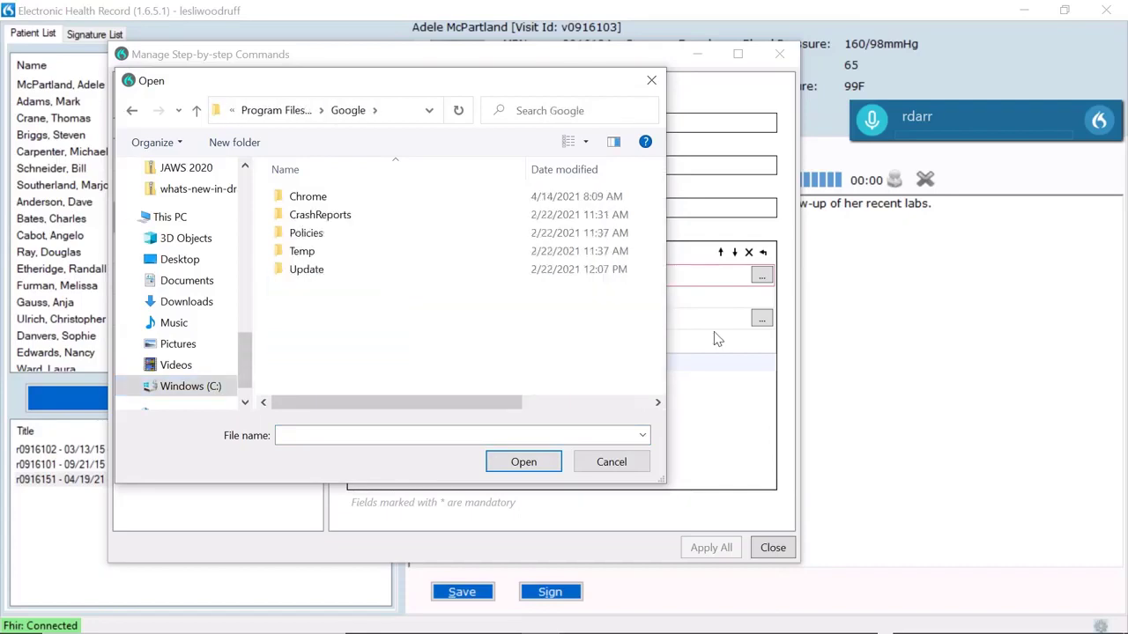
double_click(353, 195)
double_click(340, 206)
click(358, 234)
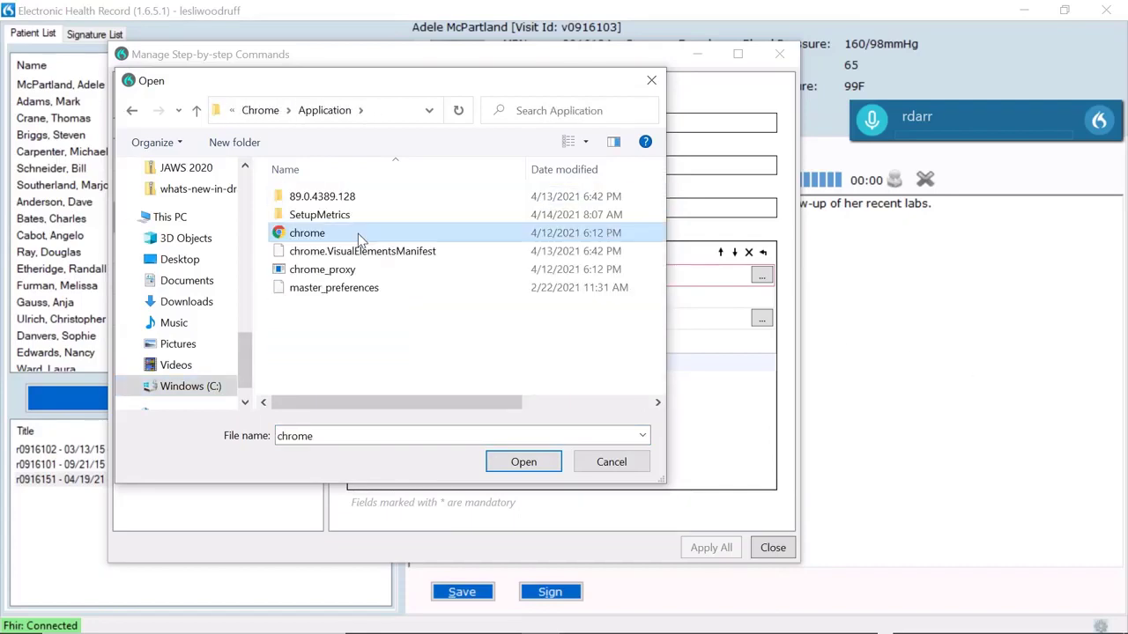
click(521, 464)
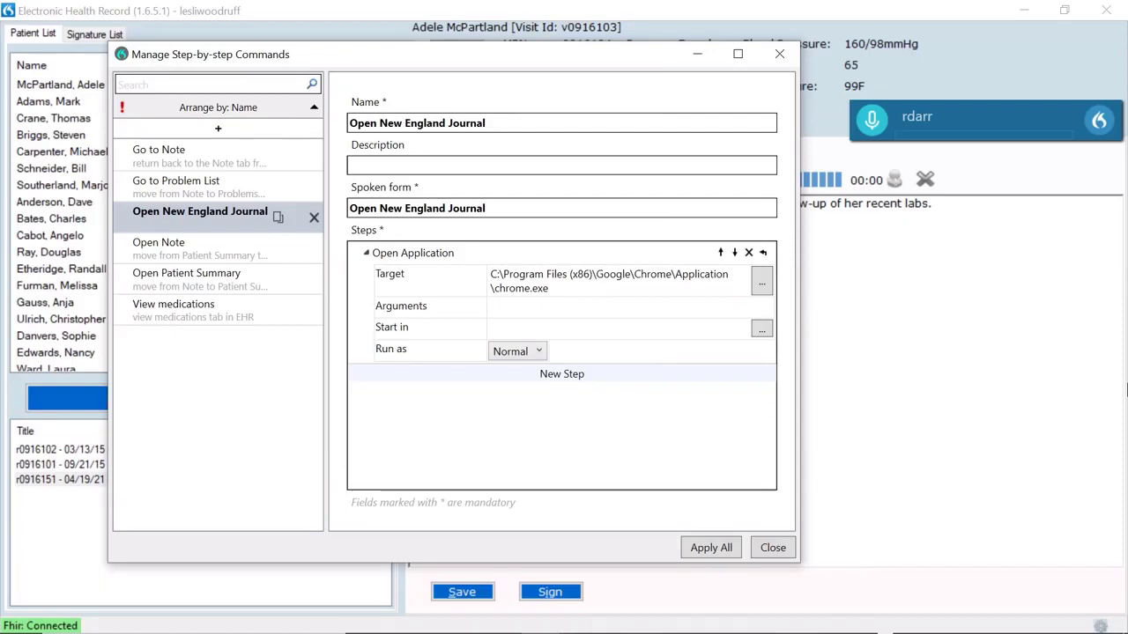
Add a Wait step with a waiting time of 5000 ms after the Open Application step
click(617, 375)
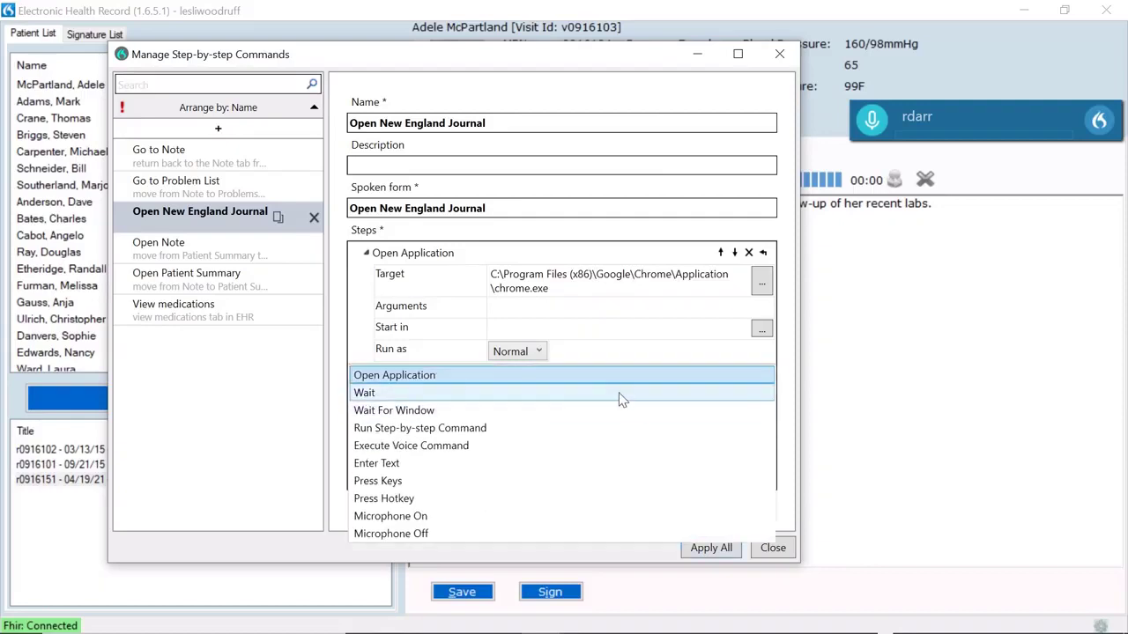
click(621, 393)
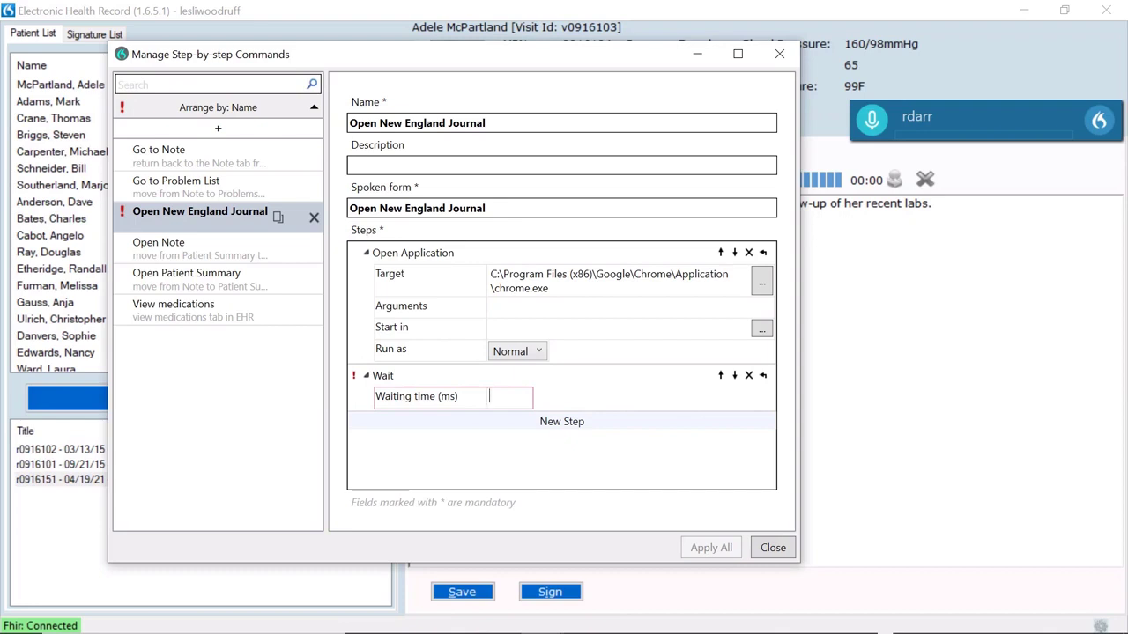
text(5000)
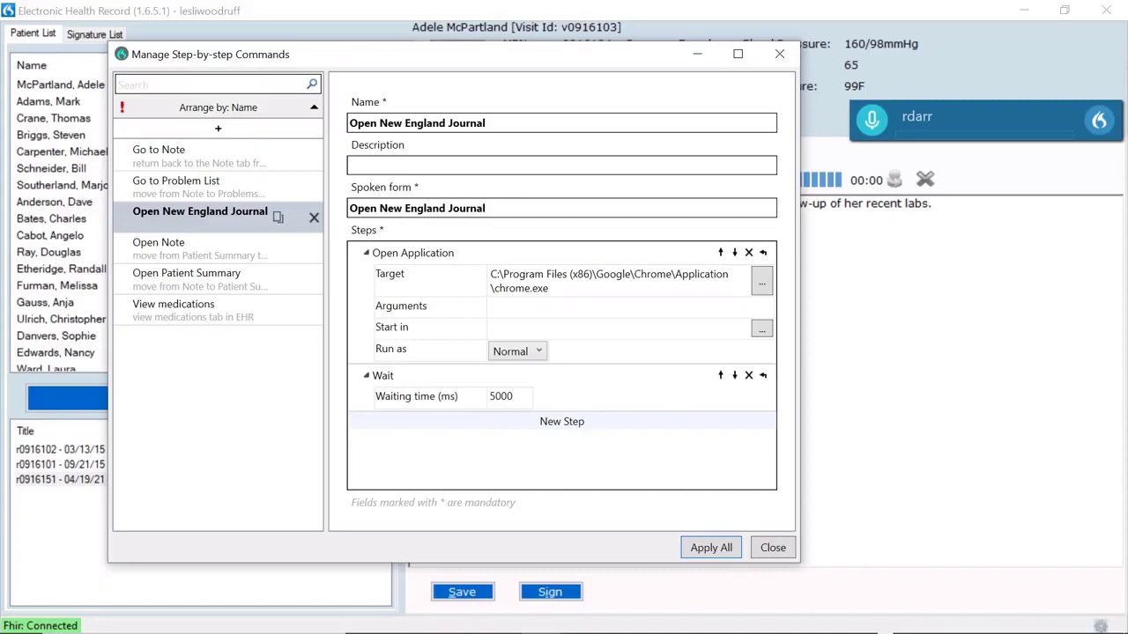
click(606, 427)
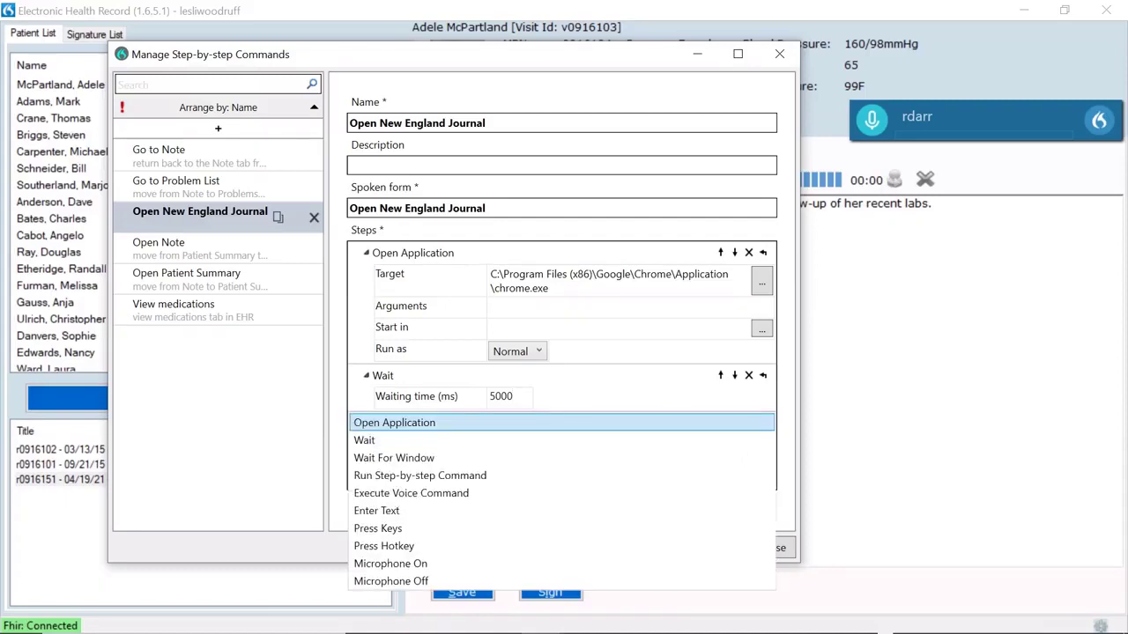
click(445, 510)
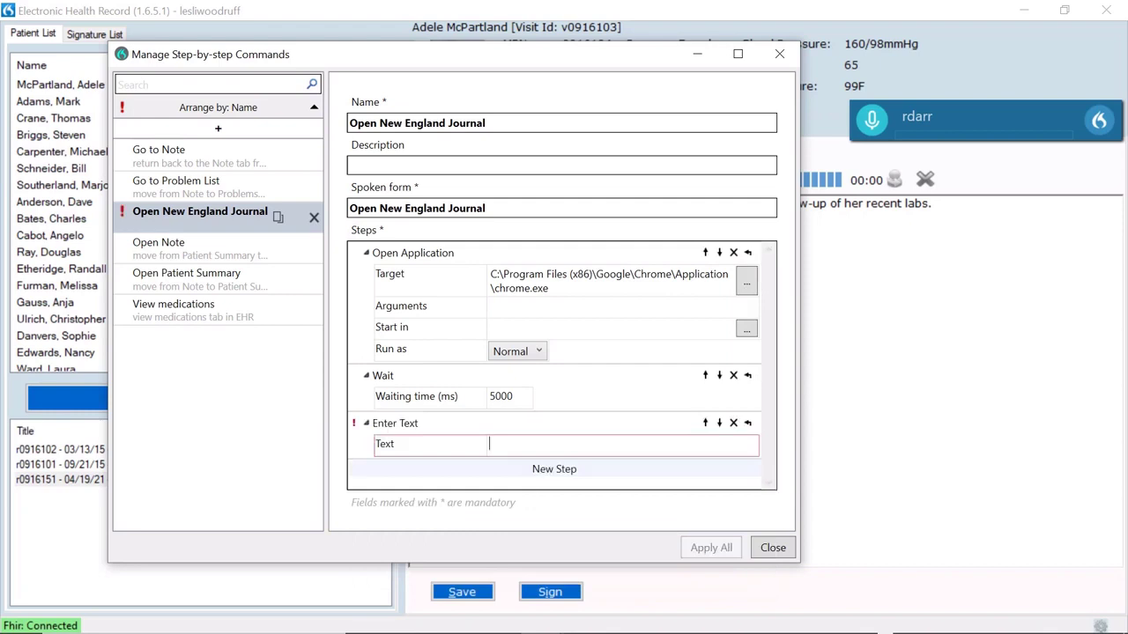
text(https://www.nejm.org/)
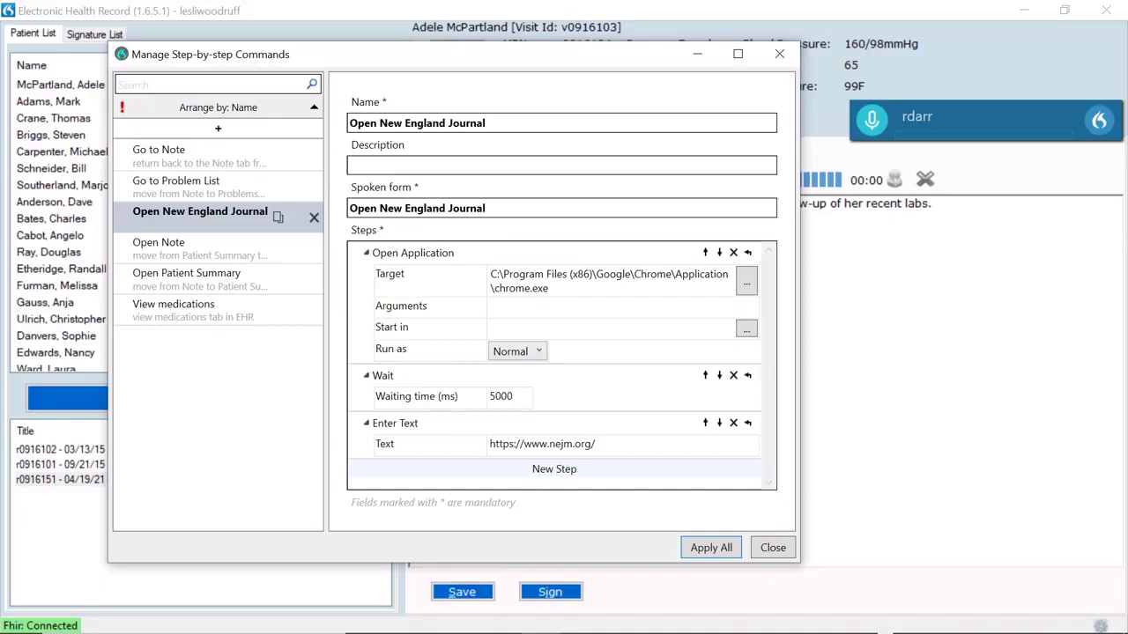
Add a Press Hotkey step set to Enter, then apply the command's changes and close the manager
click(642, 470)
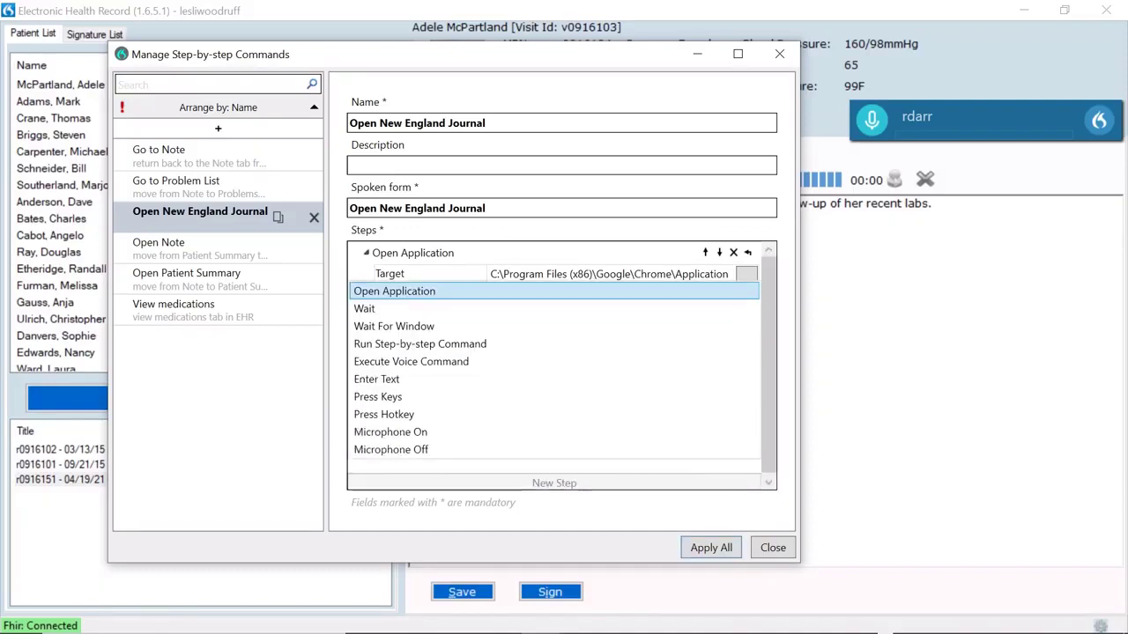
click(617, 416)
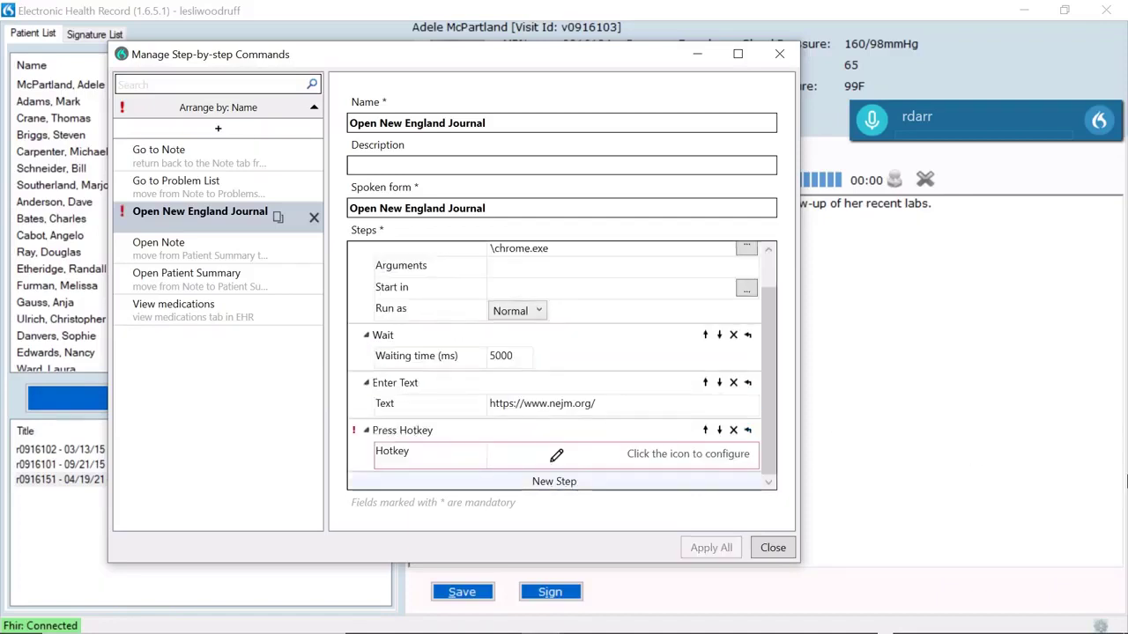
click(556, 455)
key(Return)
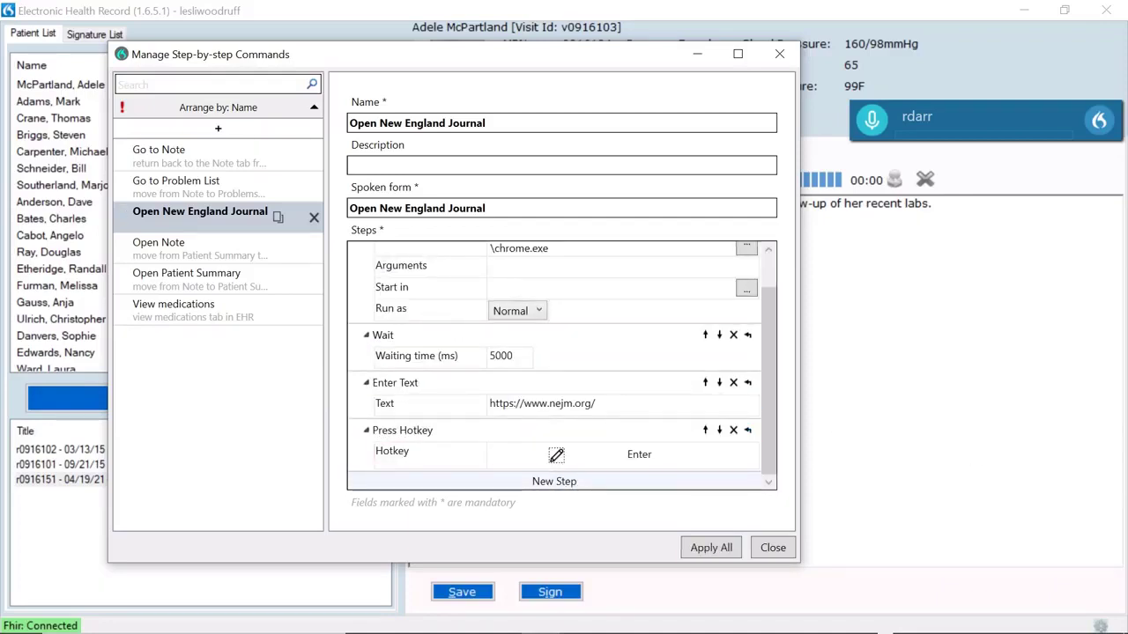
click(711, 547)
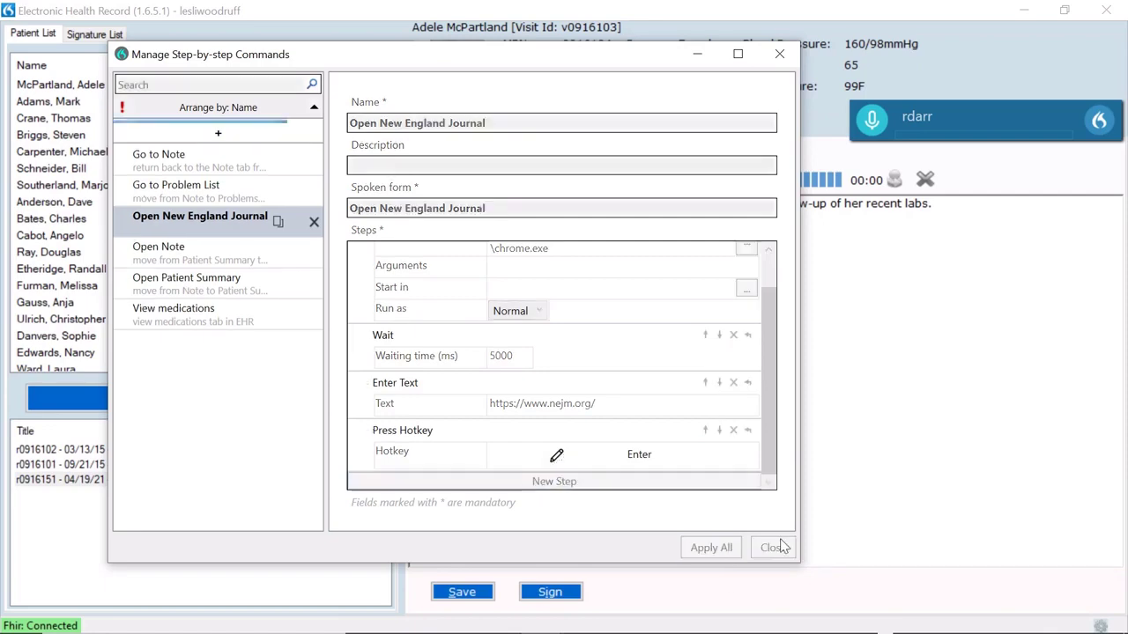
click(773, 547)
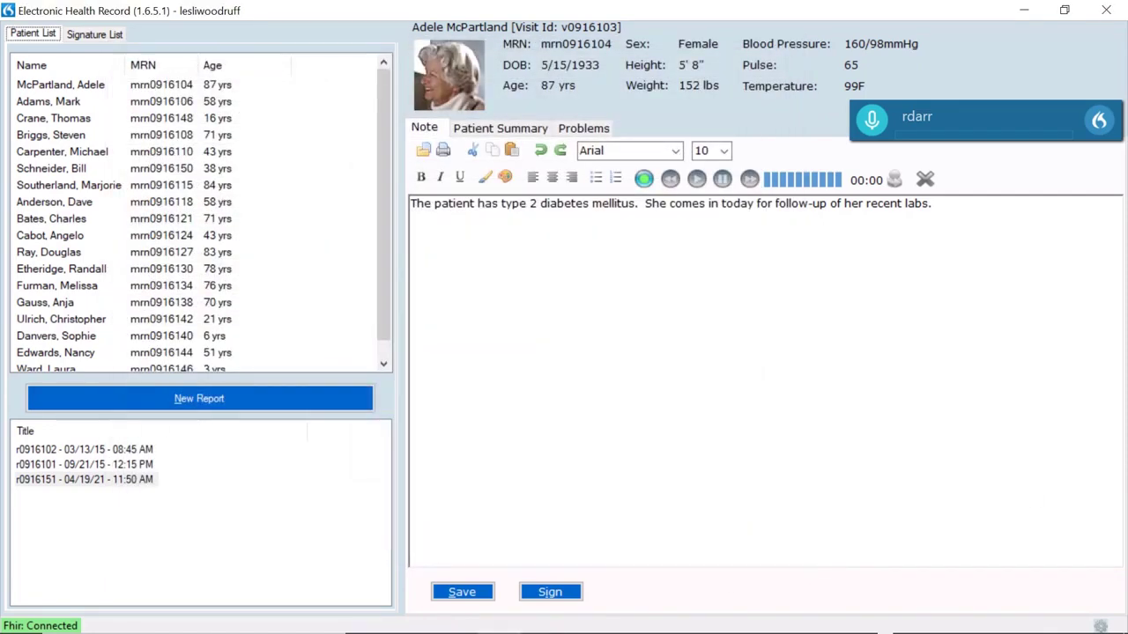